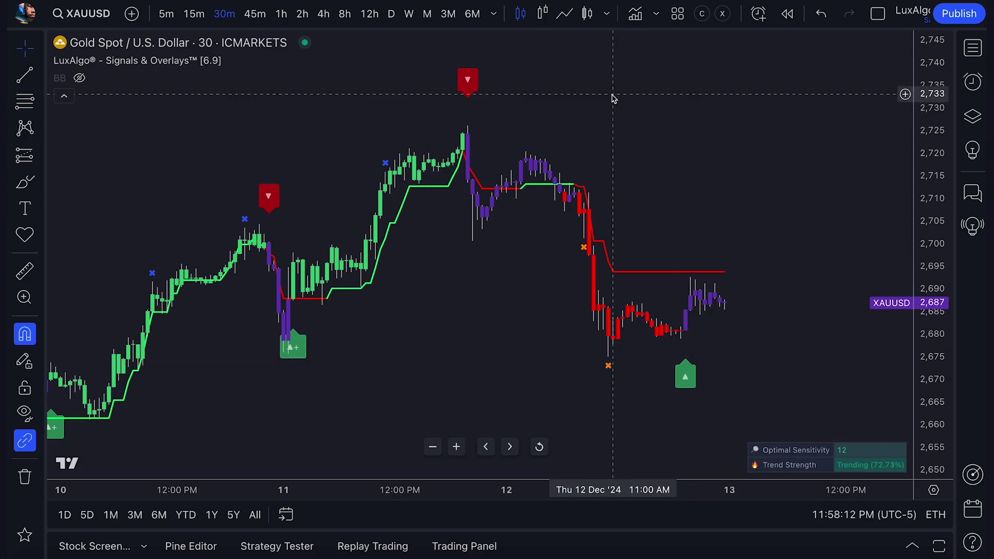
# Open the LuxAlgo Signals & Overlays settings and move the dialog to the right.
pyautogui.moveTo(613, 97)
pyautogui.mouseDown()
pyautogui.moveTo(620, 115)
pyautogui.moveTo(612, 102)
pyautogui.mouseUp()
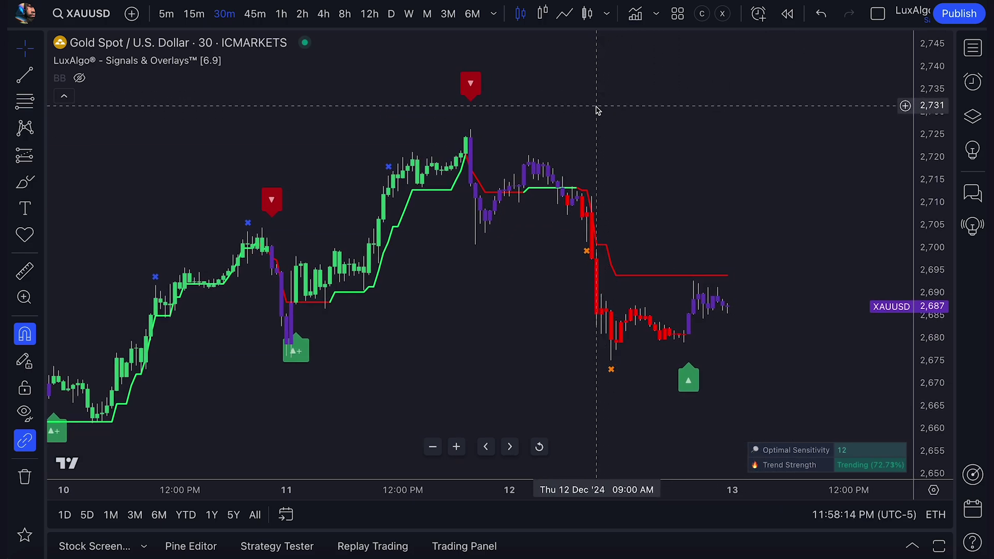
pyautogui.moveTo(146, 63)
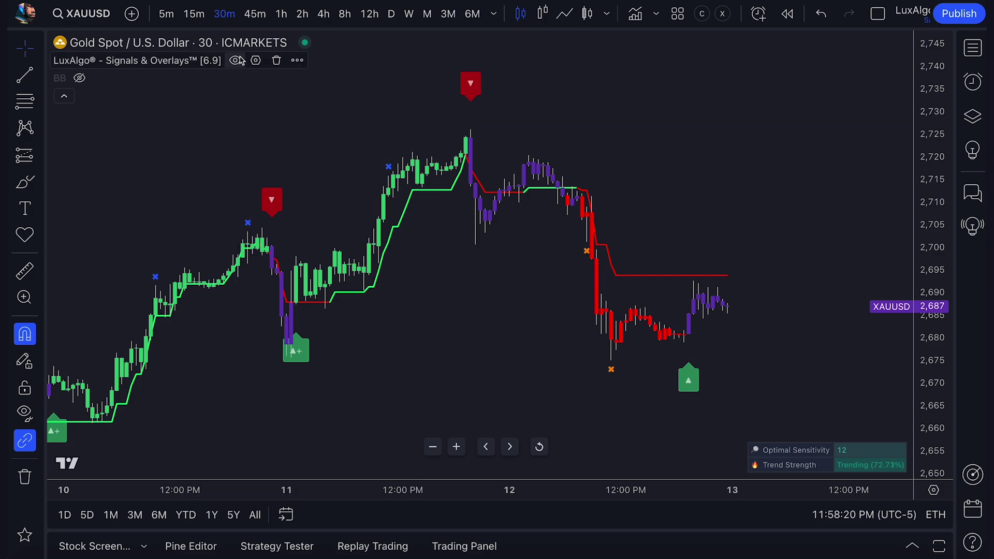
pyautogui.click(255, 60)
pyautogui.moveTo(592, 58); pyautogui.dragTo(862, 35)
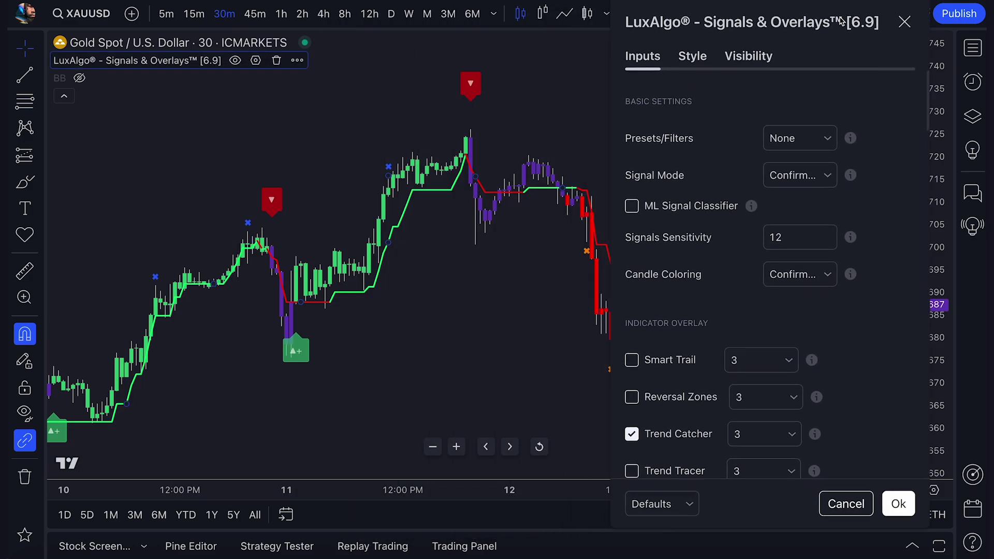
# Scroll the Inputs tab down to Alert Scripting and focus the empty Conditions Input Field.
pyautogui.scroll(-8, 830, 228)
pyautogui.scroll(-10, 830, 228)
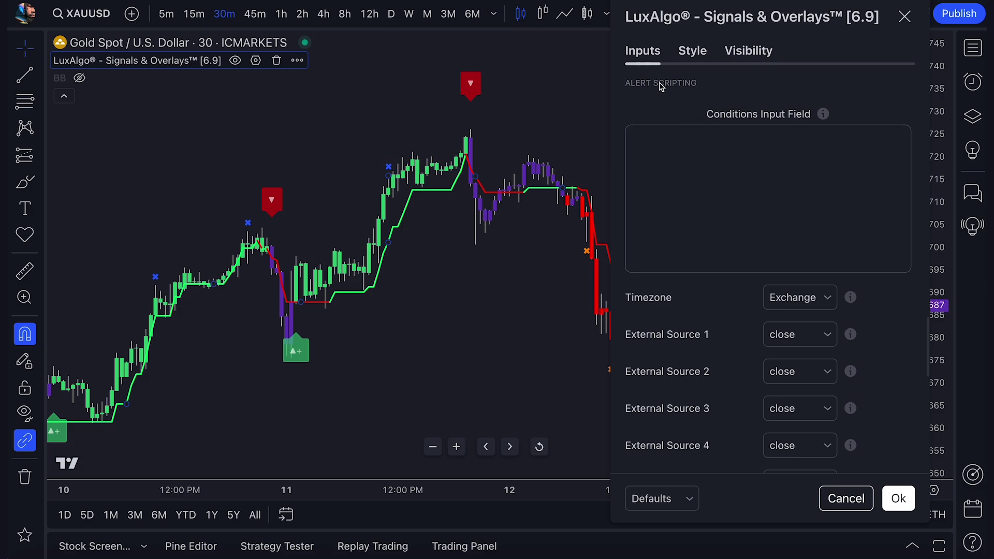
pyautogui.scroll(-2, 717, 147)
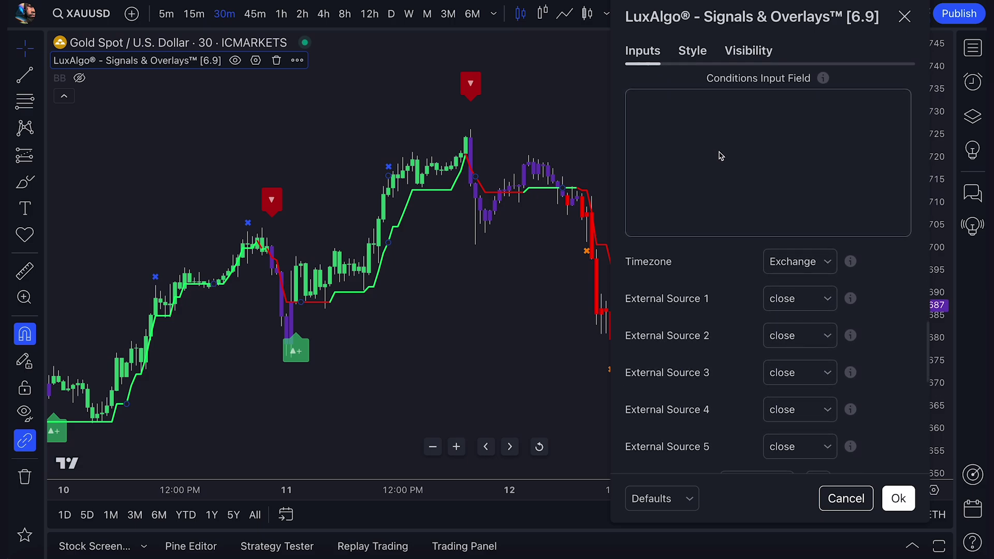
pyautogui.scroll(-1, 722, 157)
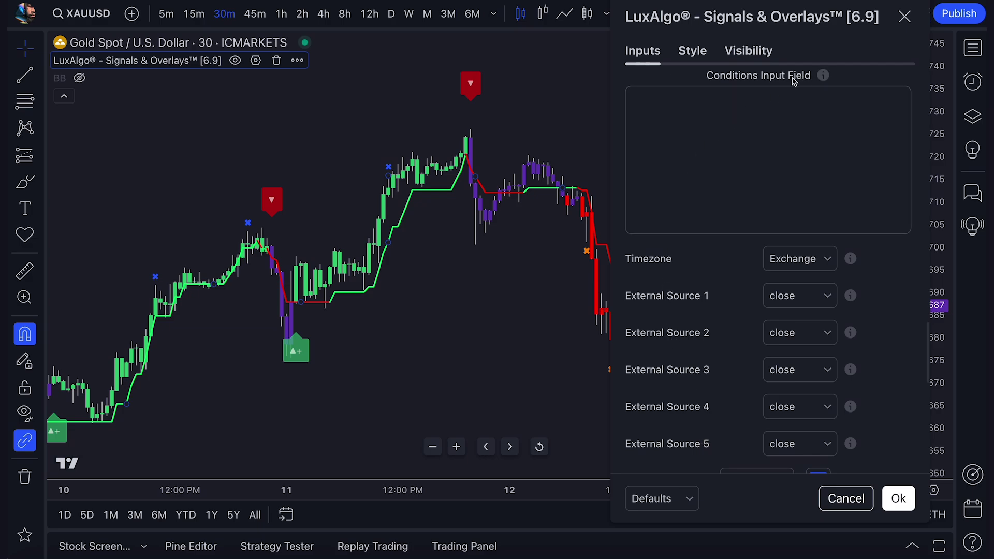
pyautogui.click(792, 116)
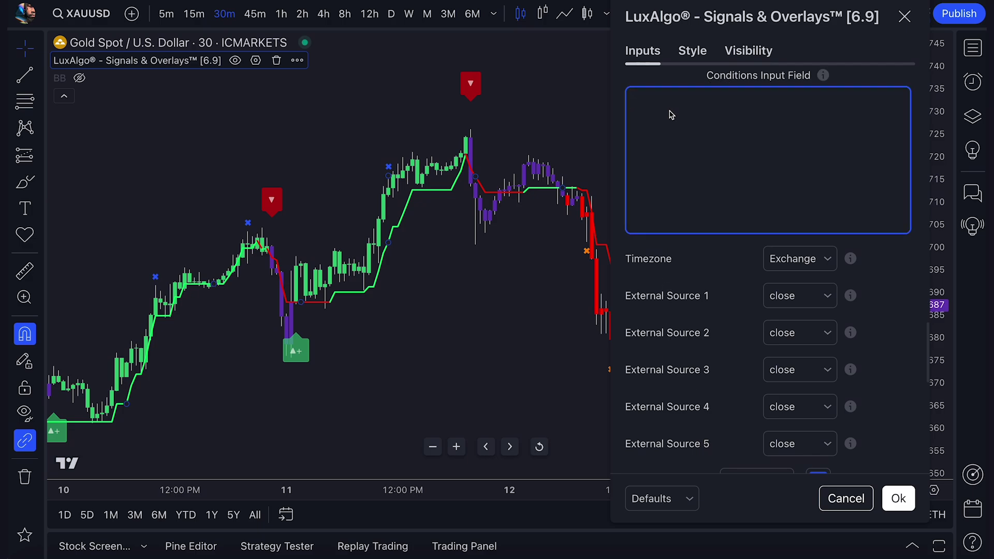
# Set the Alert Scripting timezone to UTC-5 and start the conditions with '{'.
pyautogui.click(683, 263)
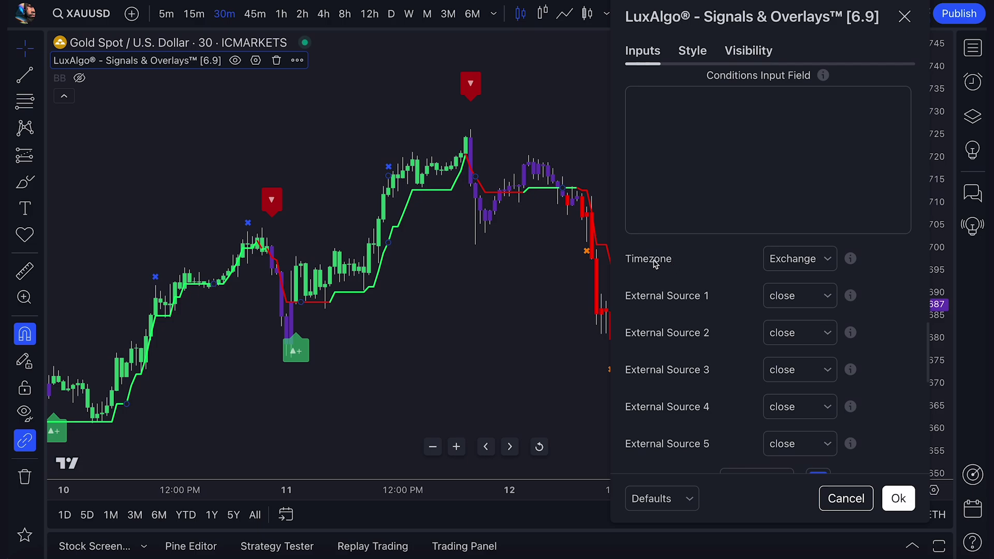
pyautogui.click(791, 259)
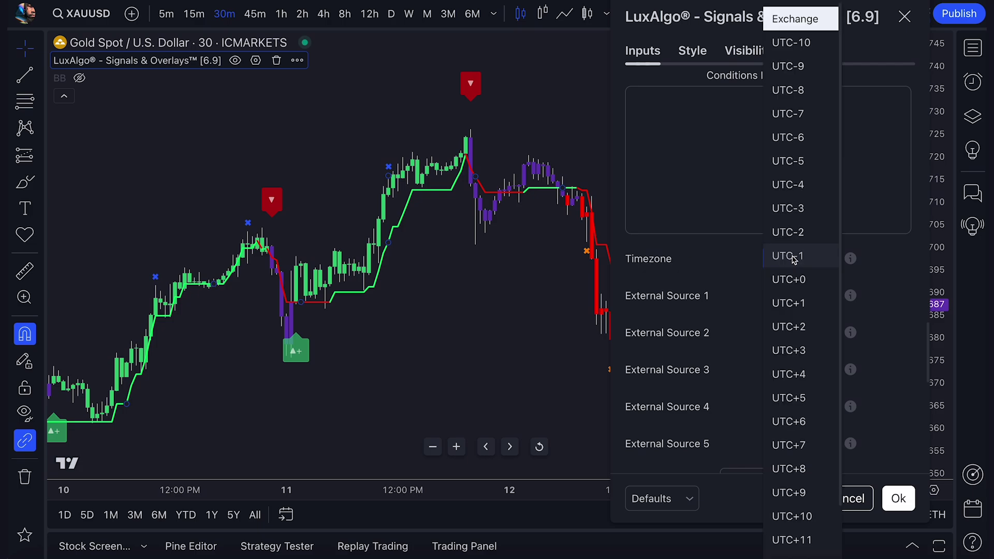
pyautogui.click(798, 160)
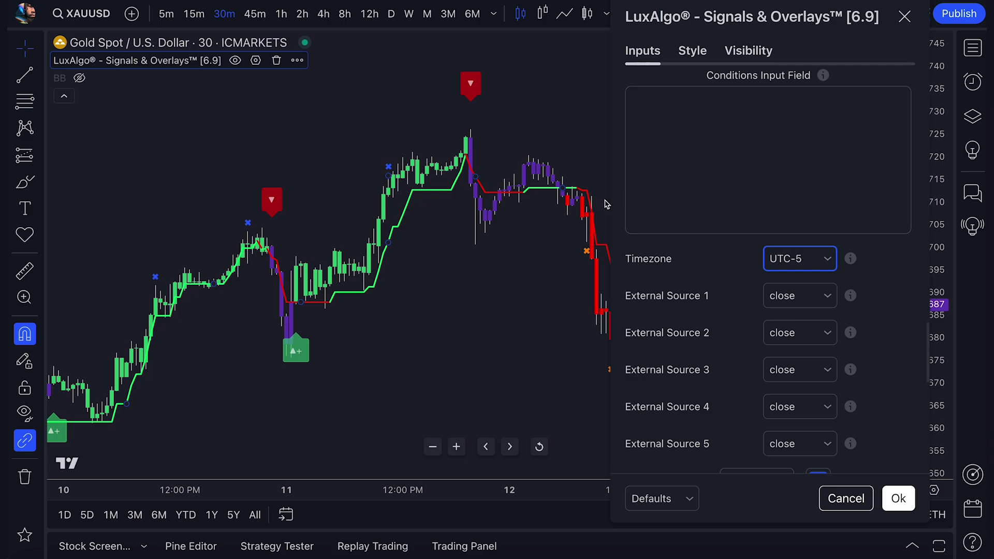
pyautogui.click(657, 136)
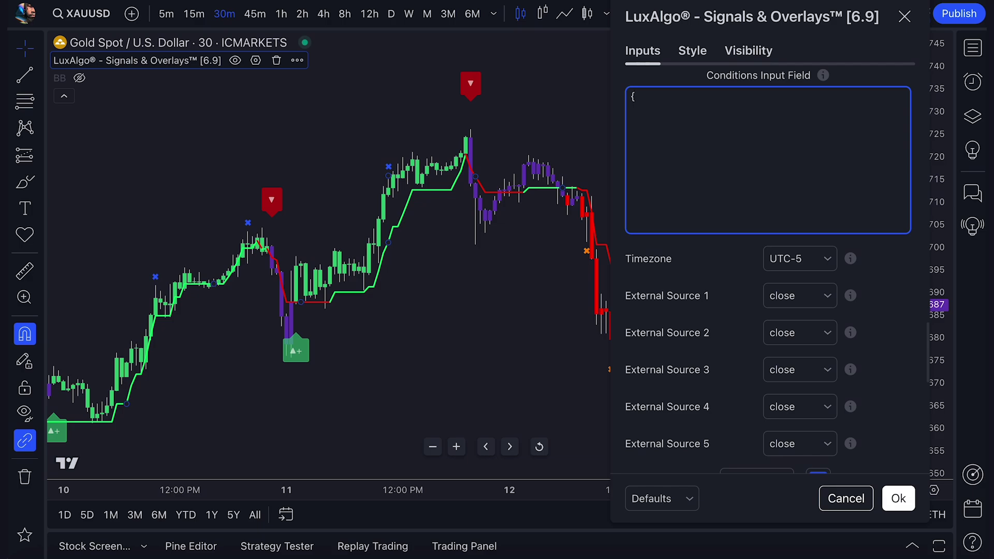
# Enter {0900-1700} and {bullish_confirmation_any} or {0900-1700} and {bearish_confirmation_any} as the conditions.
pyautogui.write('0900-1700')
pyautogui.click(858, 79)
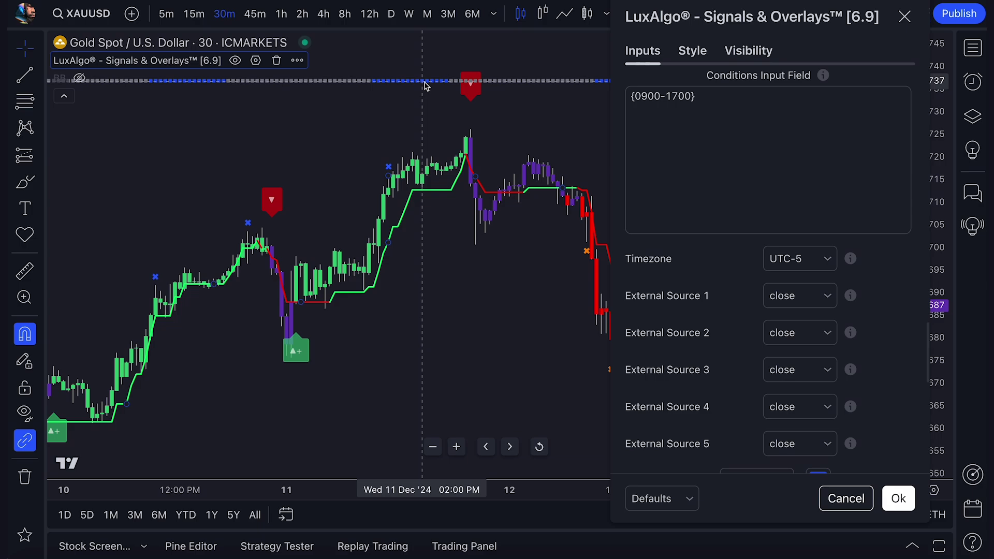
pyautogui.click(722, 105)
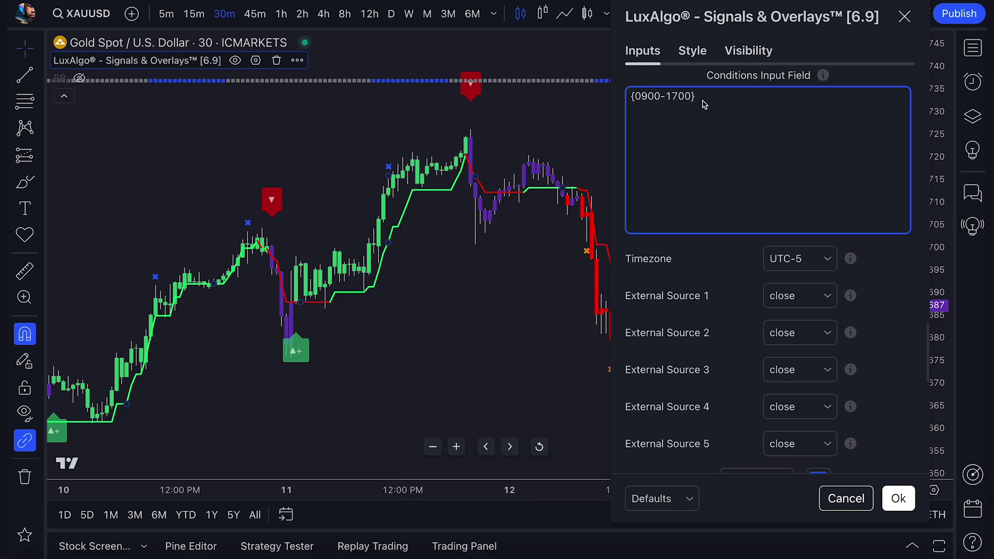
pyautogui.write('and {bullish_confirmation_any} or')
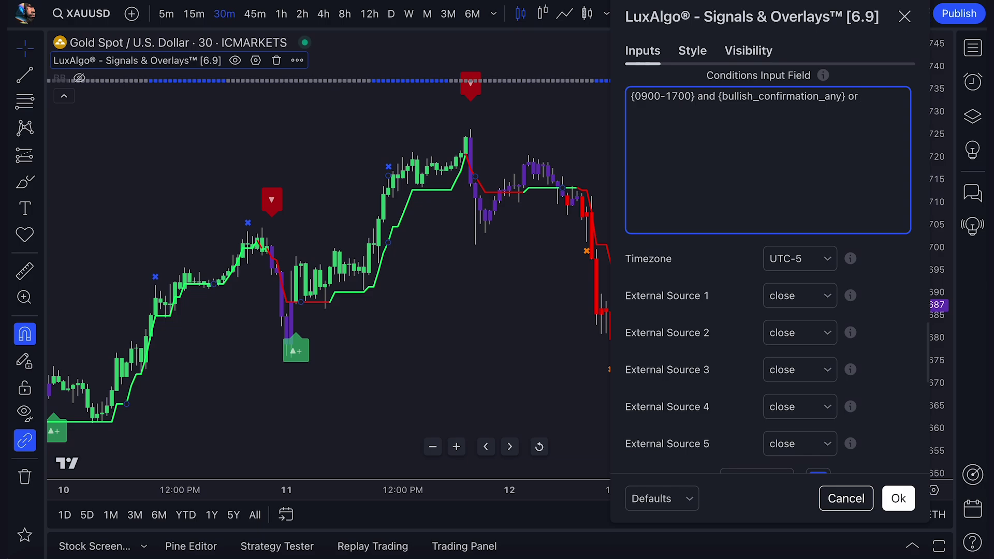
pyautogui.write('0900-1700} and ')
pyautogui.write('{0900-1700} and {bearish_c')
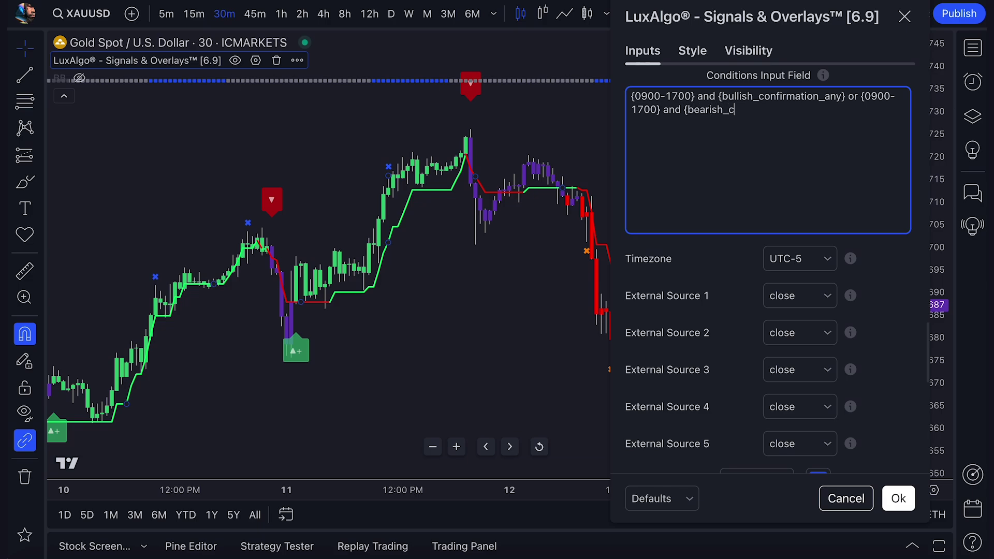
pyautogui.write('onfirmation_any')
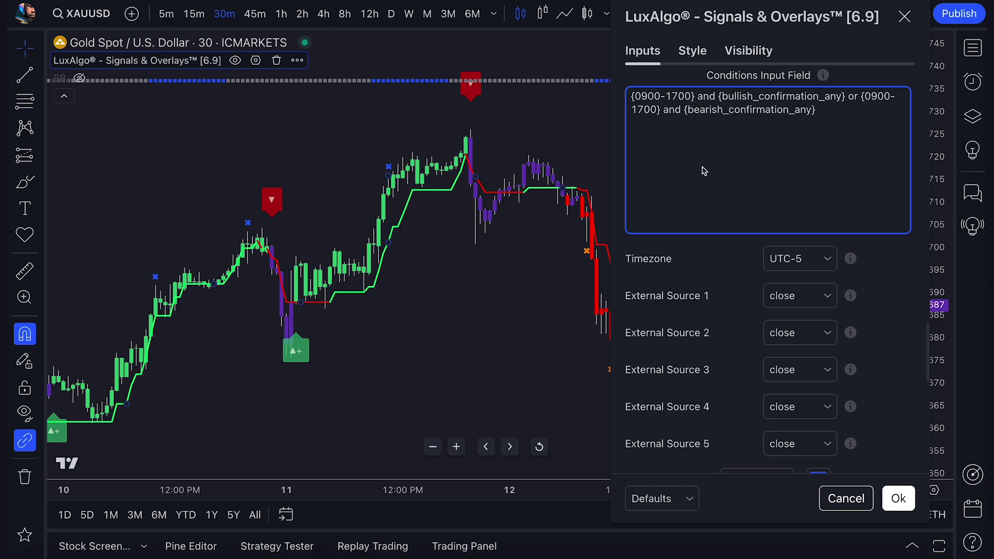
pyautogui.click(702, 251)
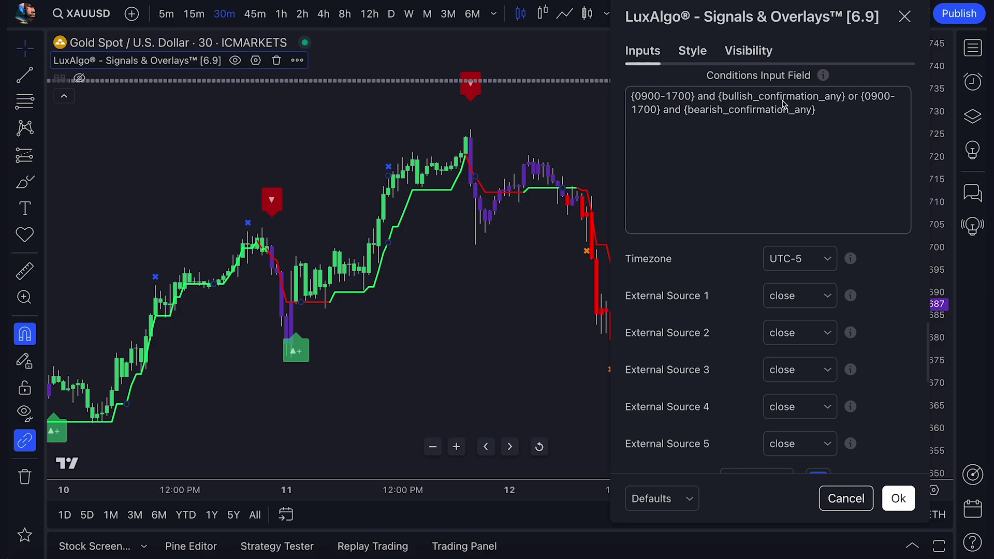
# Confirm the settings with Ok and scroll the XAUUSD chart back and forth to review signals.
pyautogui.click(899, 498)
pyautogui.hscroll(-10, 363, 253)
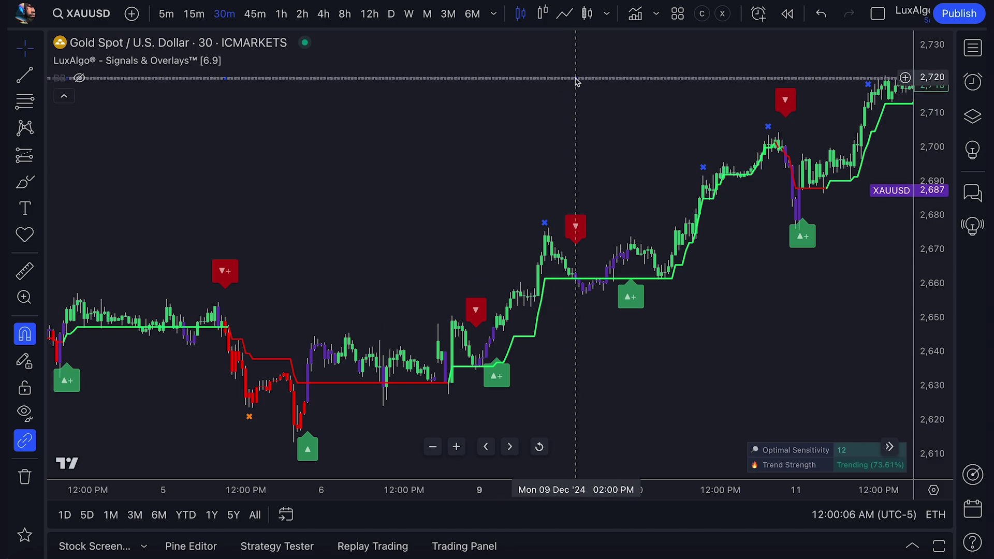
pyautogui.hscroll(-3, 417, 215)
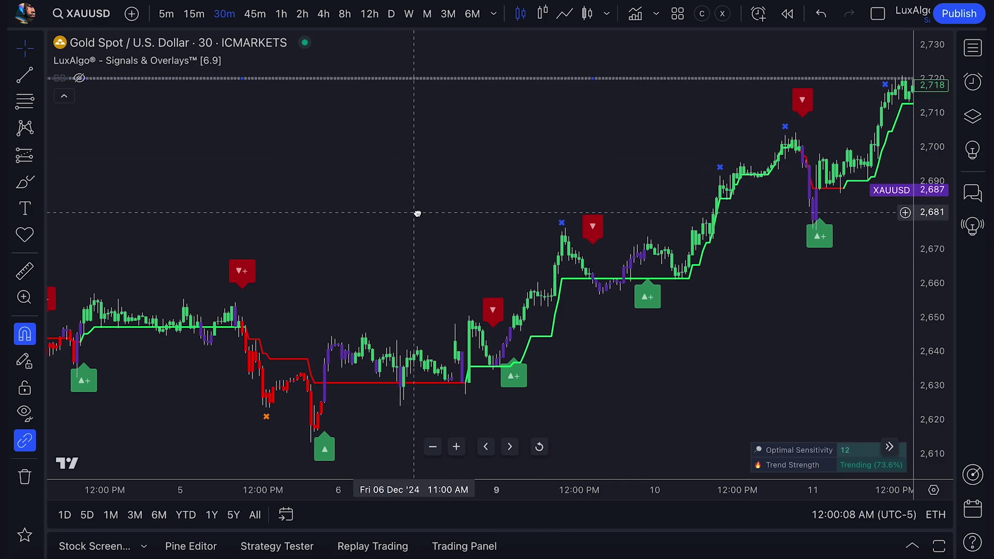
pyautogui.hscroll(5, 317, 155)
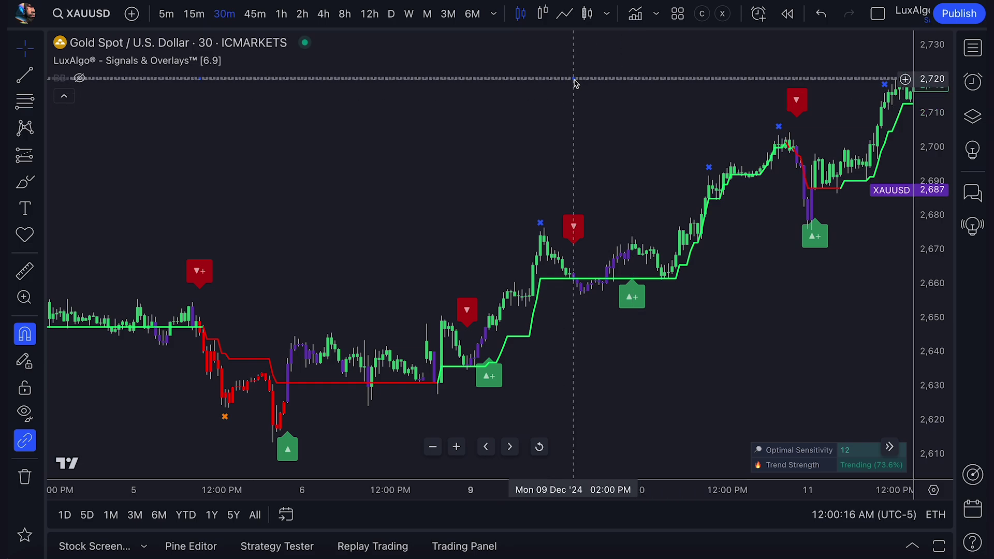
pyautogui.hscroll(10, 575, 293)
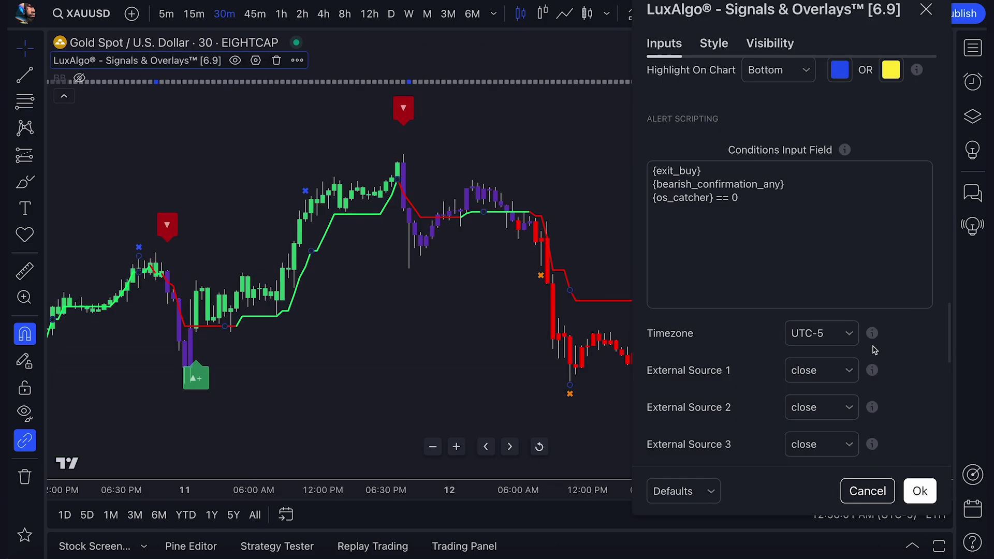
# Check the {exit_buy}, {bearish_confirmation_any} and {os_catcher} == 0 condition lines by highlighting each.
pyautogui.moveTo(723, 22); pyautogui.dragTo(738, 24)
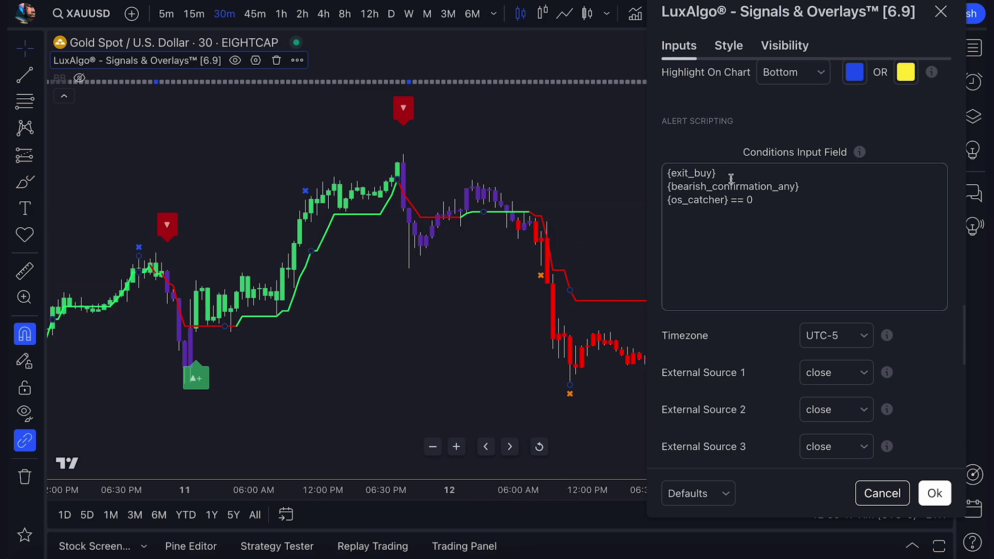
pyautogui.moveTo(720, 173); pyautogui.dragTo(658, 180)
pyautogui.moveTo(800, 186); pyautogui.dragTo(669, 187)
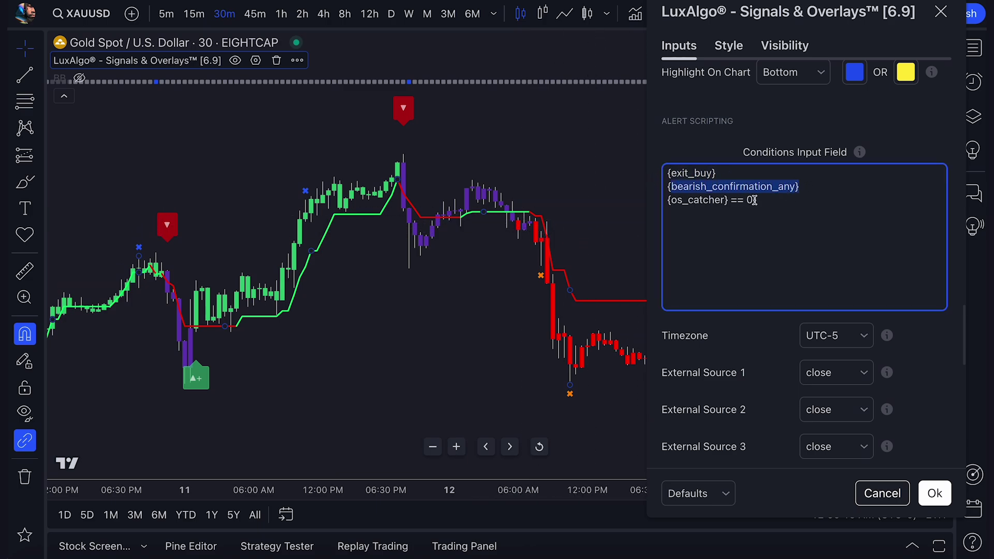
pyautogui.moveTo(779, 201); pyautogui.dragTo(668, 200)
pyautogui.click(721, 200)
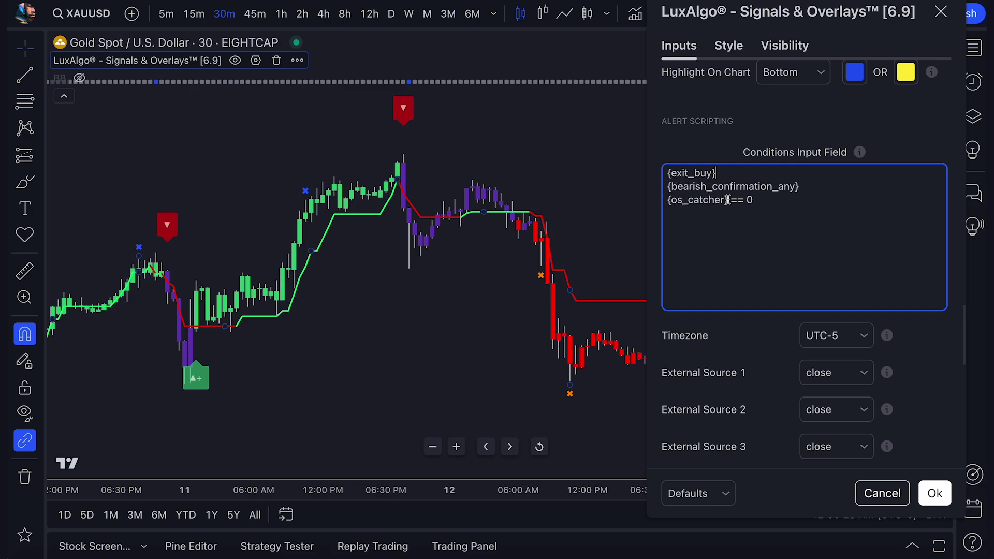
pyautogui.moveTo(721, 173); pyautogui.dragTo(664, 177)
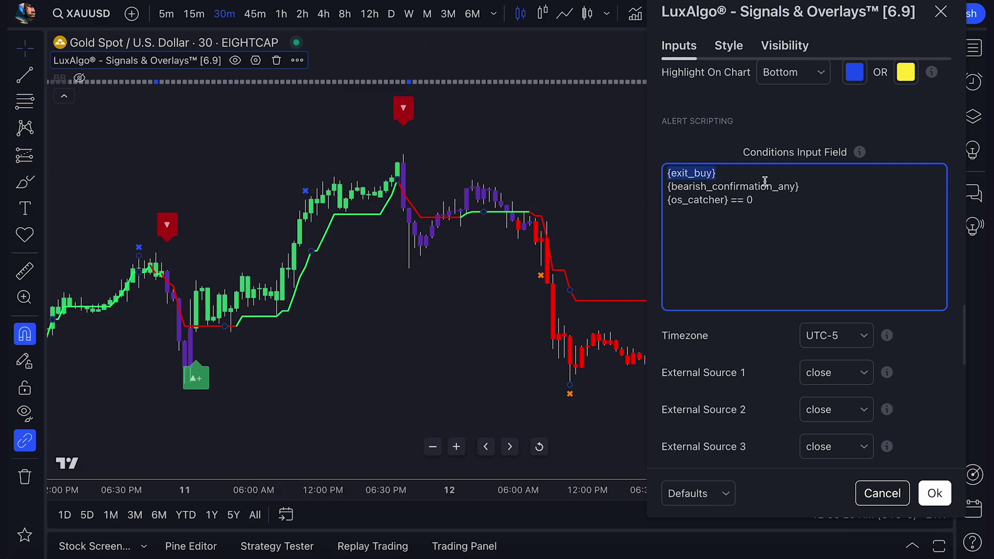
pyautogui.click(798, 187)
pyautogui.moveTo(798, 187); pyautogui.dragTo(665, 189)
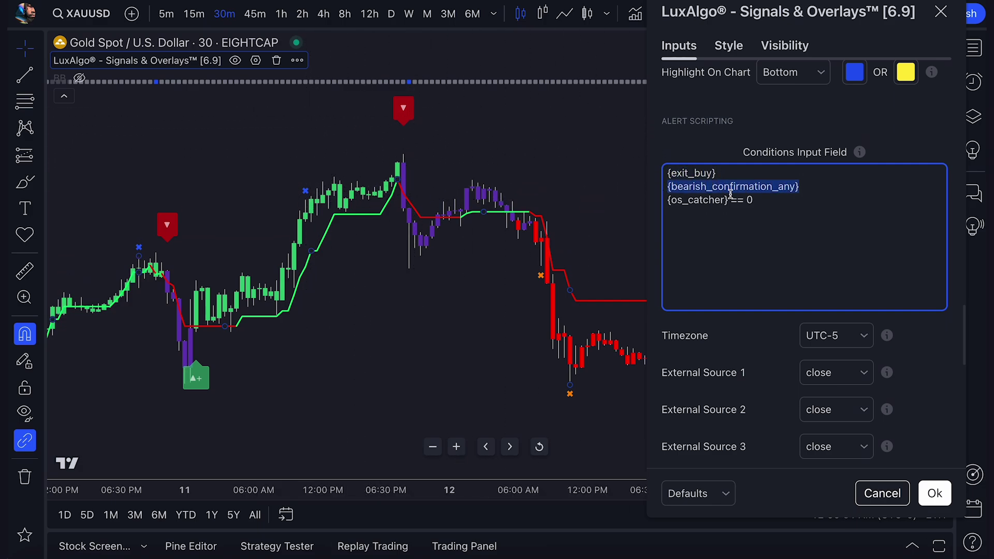
pyautogui.moveTo(775, 201); pyautogui.dragTo(658, 202)
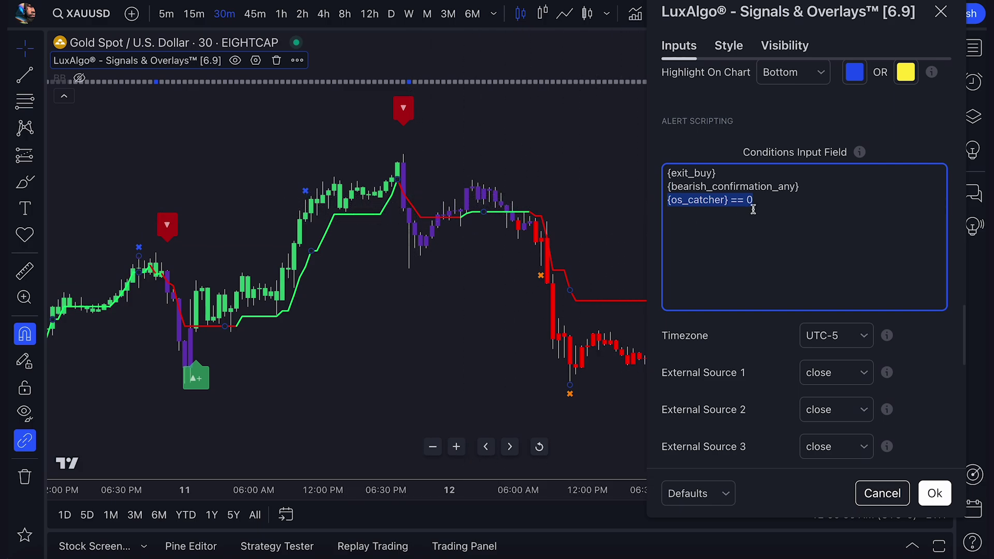
pyautogui.click(775, 205)
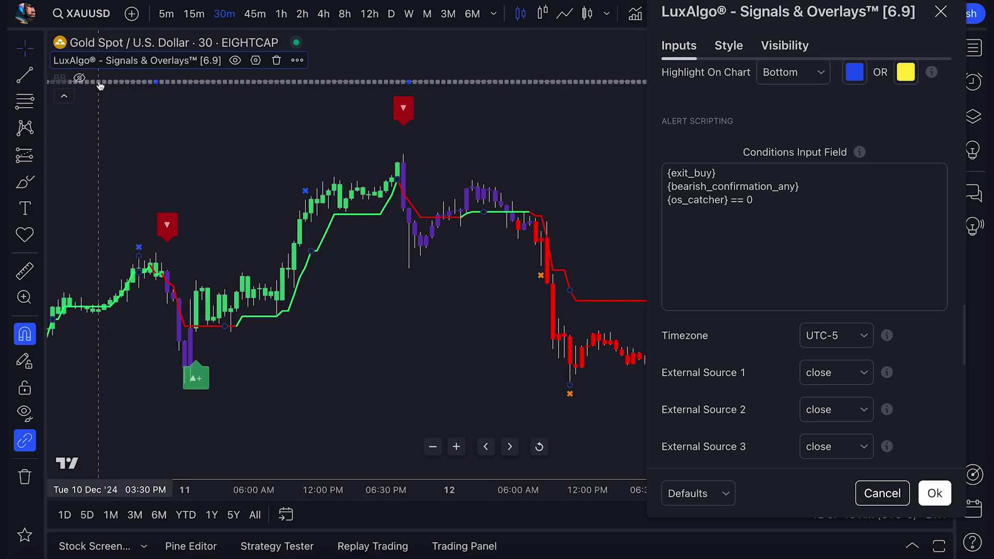
# Close the LuxAlgo settings and make the Bollinger Bands visible on the chart.
pyautogui.click(79, 78)
pyautogui.click(79, 77)
pyautogui.click(79, 77)
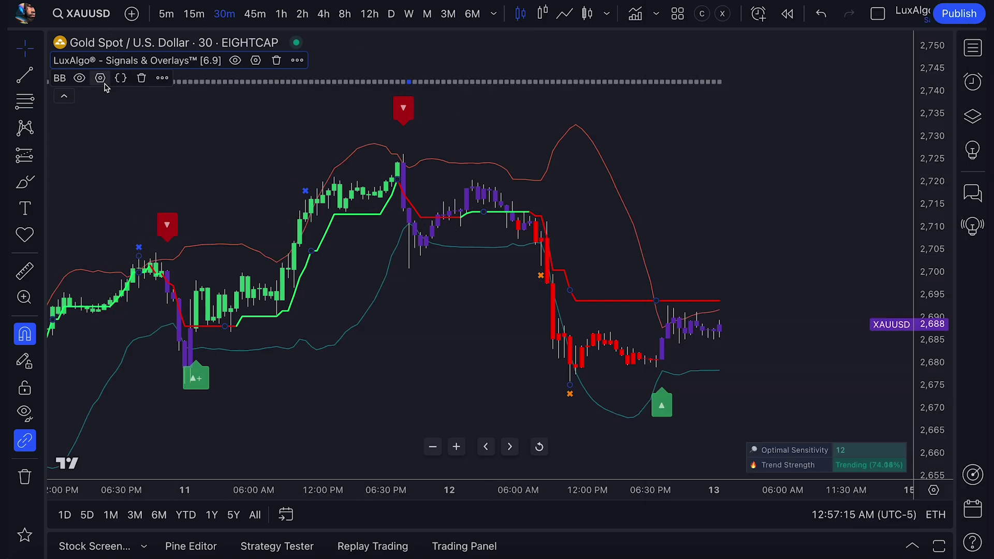
# Set LuxAlgo's External Source 1 to BB: Lower.
pyautogui.click(256, 61)
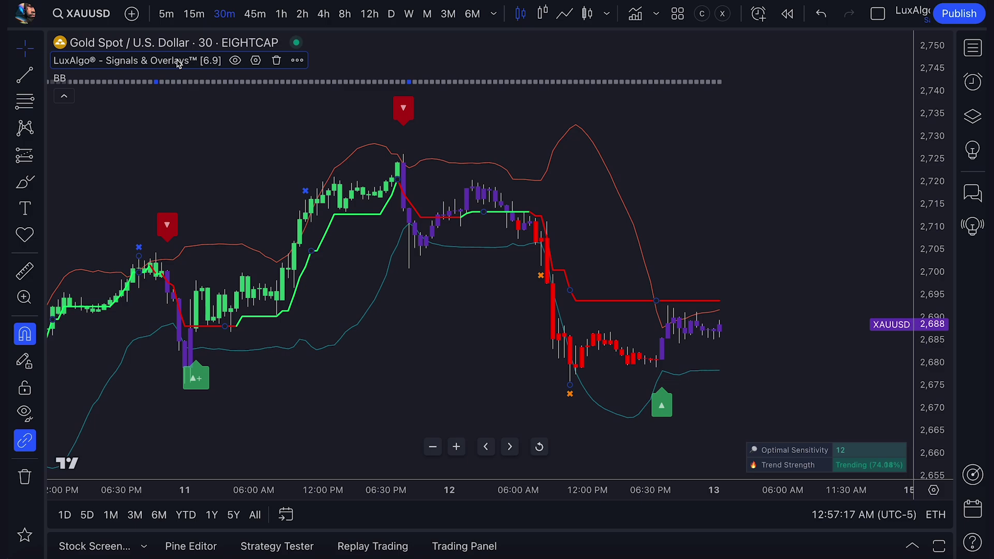
pyautogui.moveTo(451, 54); pyautogui.dragTo(802, 53)
pyautogui.scroll(-20, 863, 267)
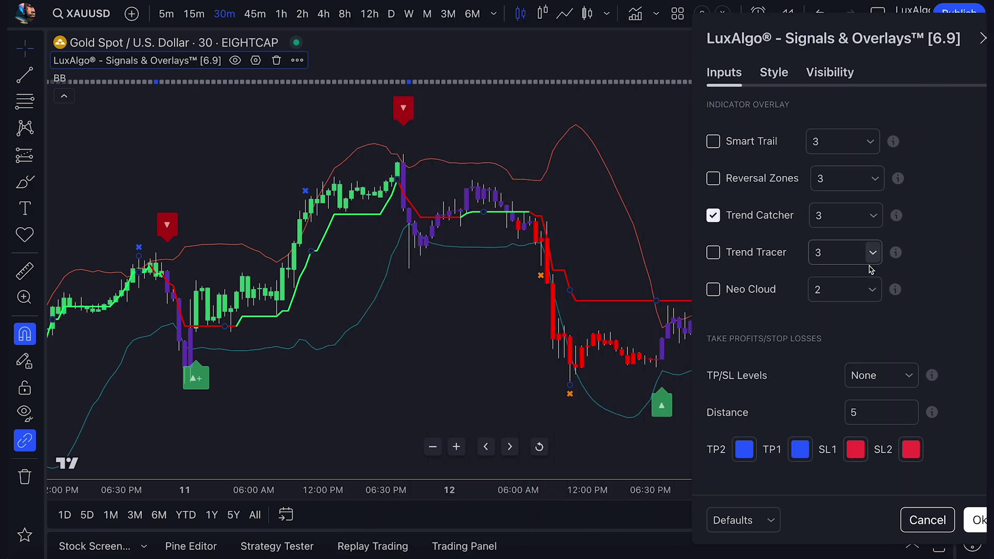
pyautogui.scroll(-5, 864, 270)
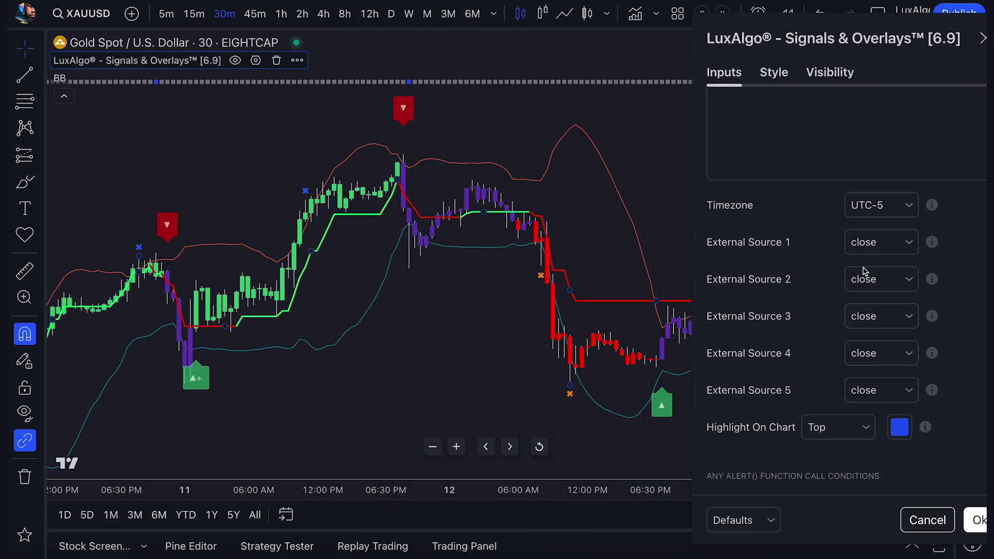
pyautogui.click(873, 163)
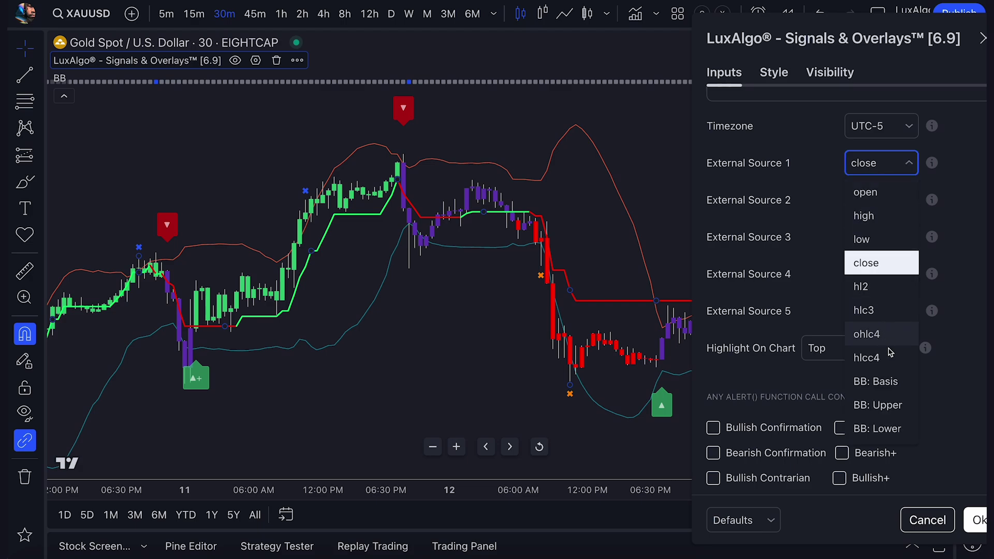
pyautogui.click(879, 429)
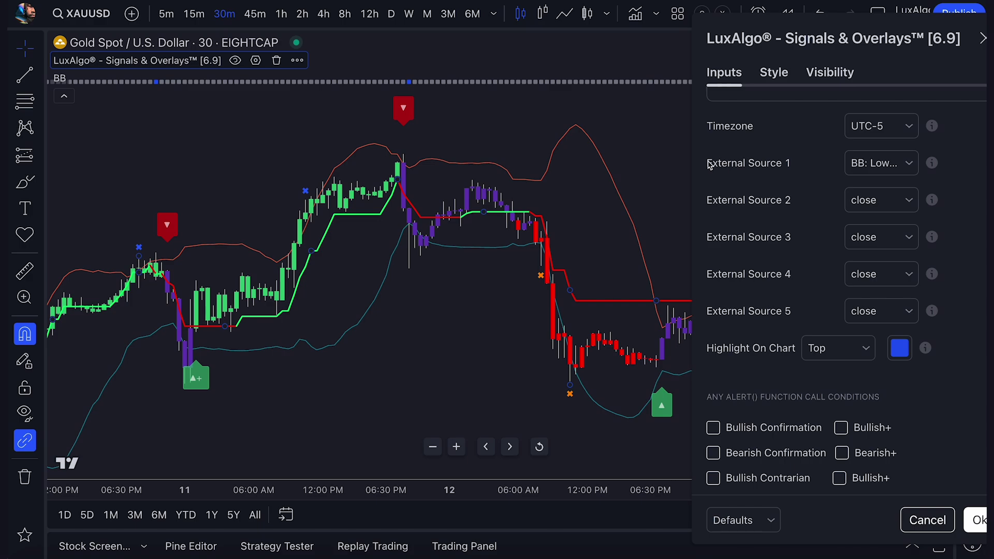
# Replace the existing conditions with a pasted five-line condition set.
pyautogui.scroll(3, 791, 174)
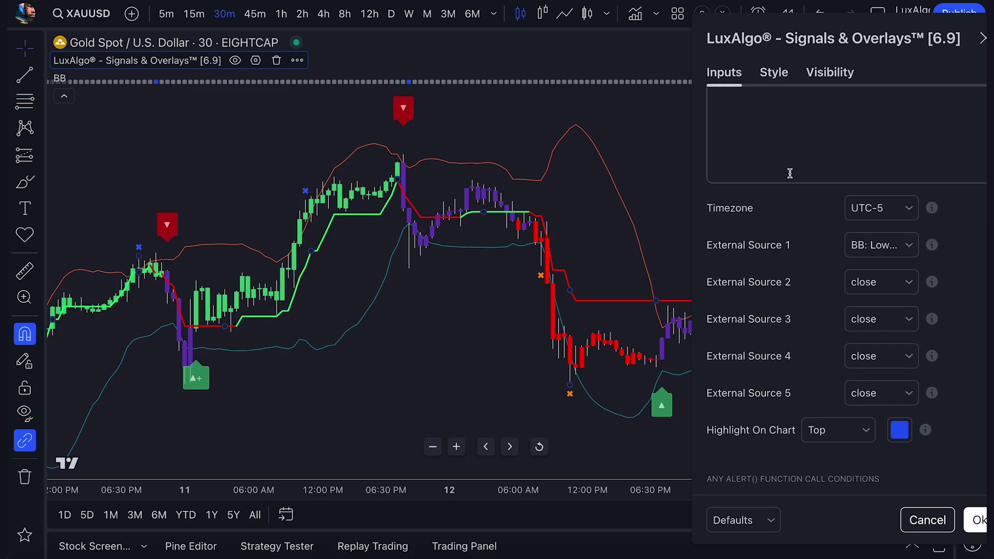
pyautogui.click(800, 183)
pyautogui.hotkey('ctrl', 'a')
pyautogui.write('{exit_buy} {bearish_confirmation_any} {os_catcher} == 0 {close} > {catcher} {close} < {external1}')
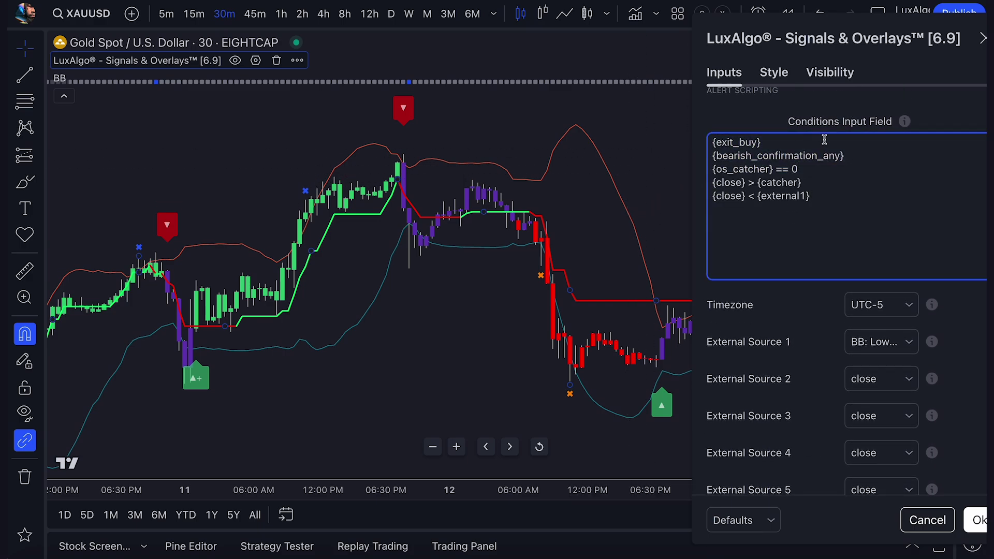
pyautogui.click(775, 121)
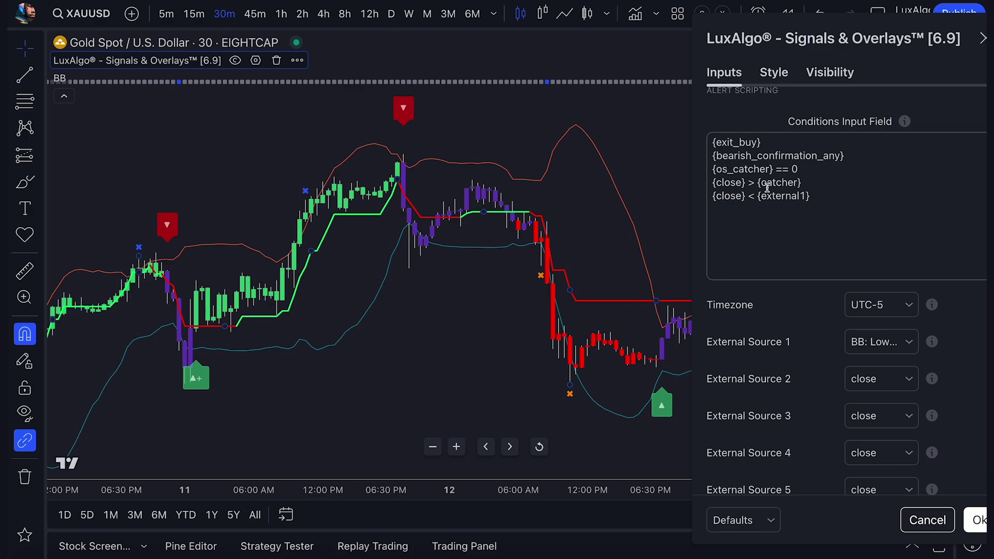
# Review the lines {exit_buy}, {bearish_confirmation_any}, {os_catcher} == 0, {close} > {catcher}, {close} < {external1}.
pyautogui.moveTo(774, 147); pyautogui.dragTo(708, 148)
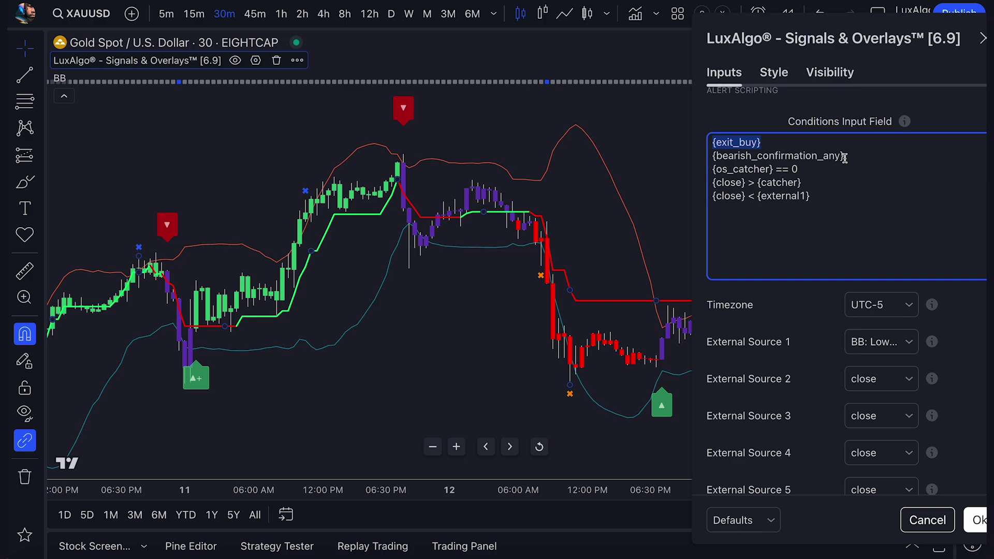
pyautogui.moveTo(845, 157); pyautogui.dragTo(710, 156)
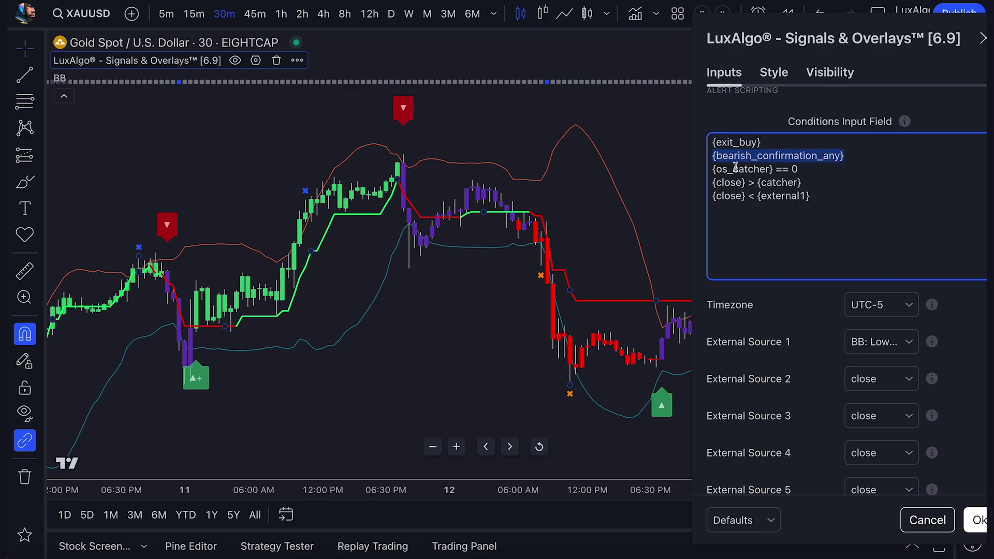
pyautogui.moveTo(804, 168); pyautogui.dragTo(713, 169)
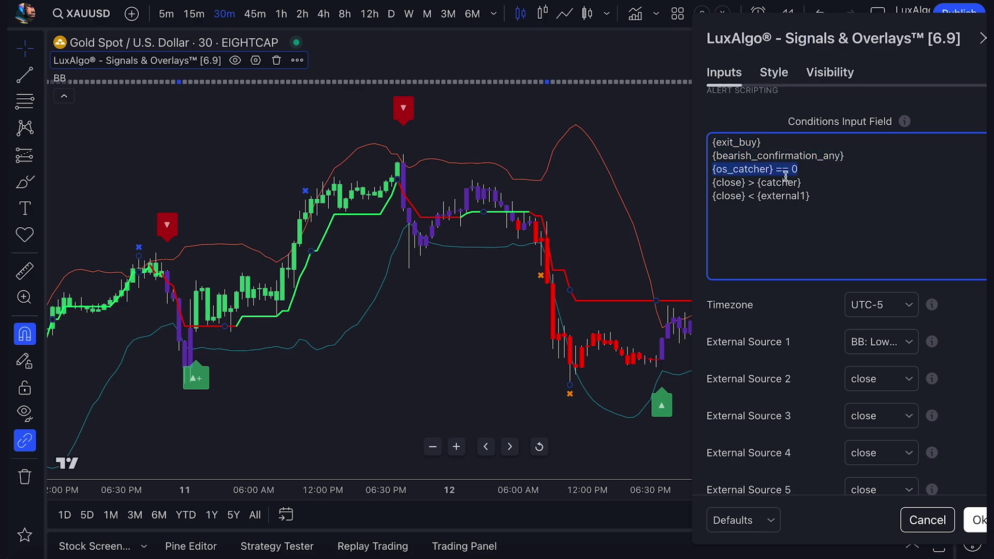
pyautogui.moveTo(803, 183); pyautogui.dragTo(714, 182)
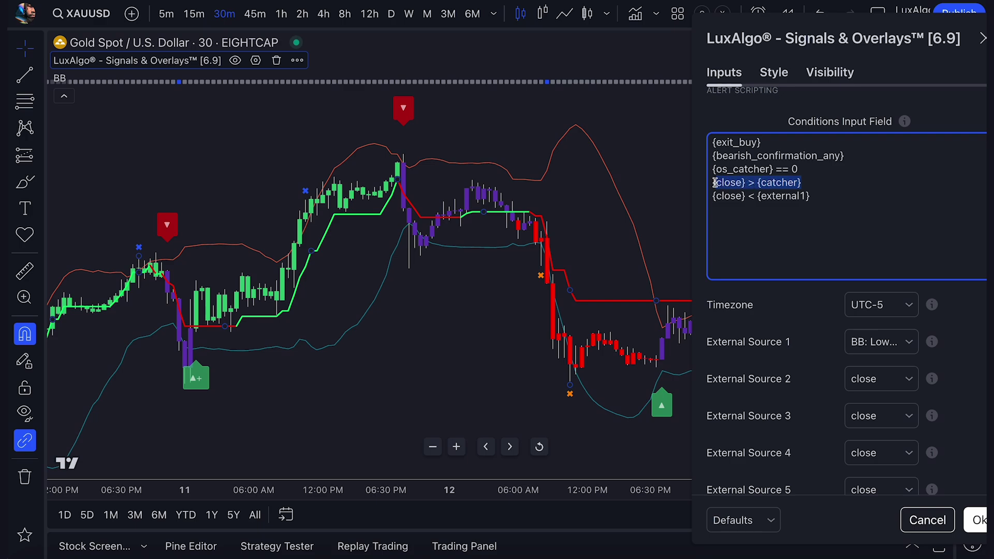
pyautogui.moveTo(810, 197); pyautogui.dragTo(715, 197)
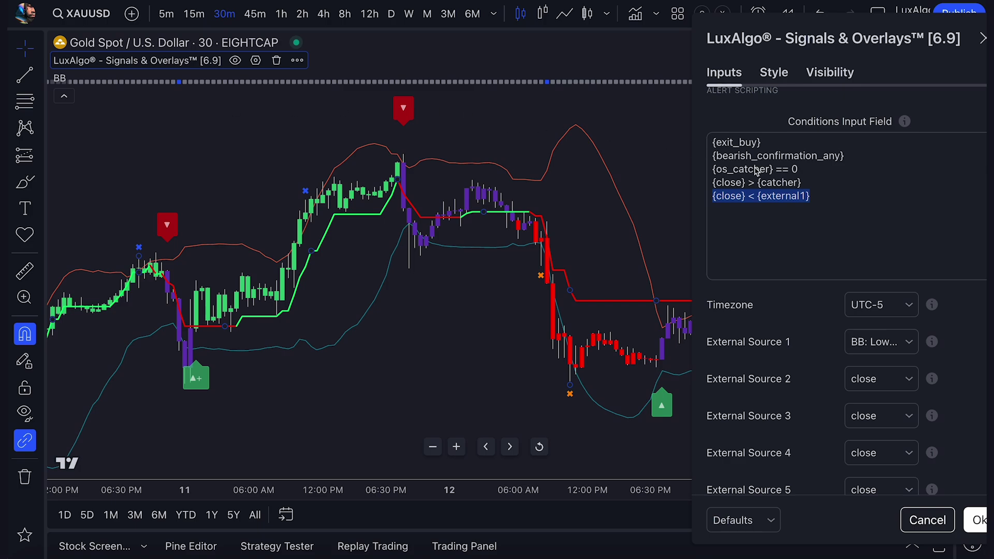
# Add the line invalidate = {os_catcher} == 1 after the five conditions.
pyautogui.click(810, 204)
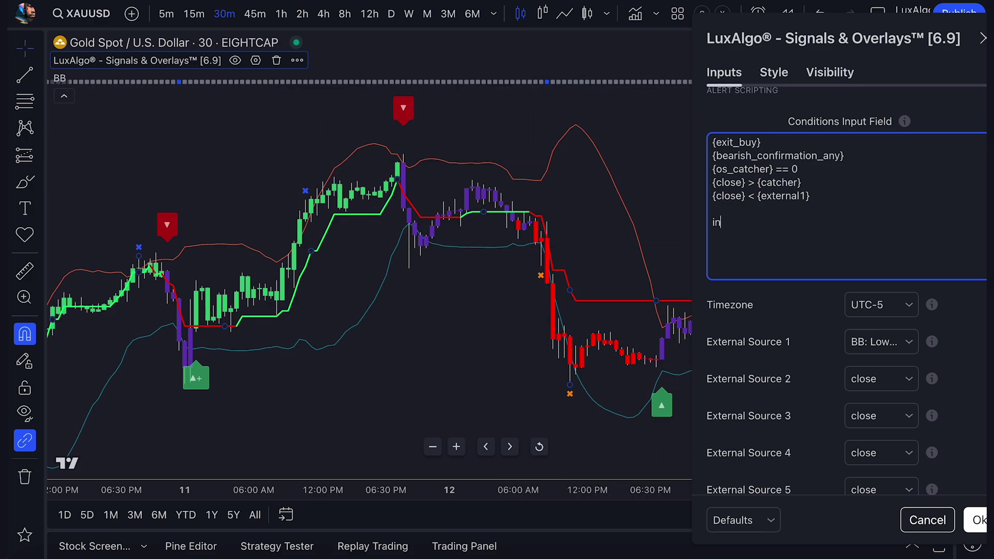
pyautogui.write('validate = {os_catcher} ')
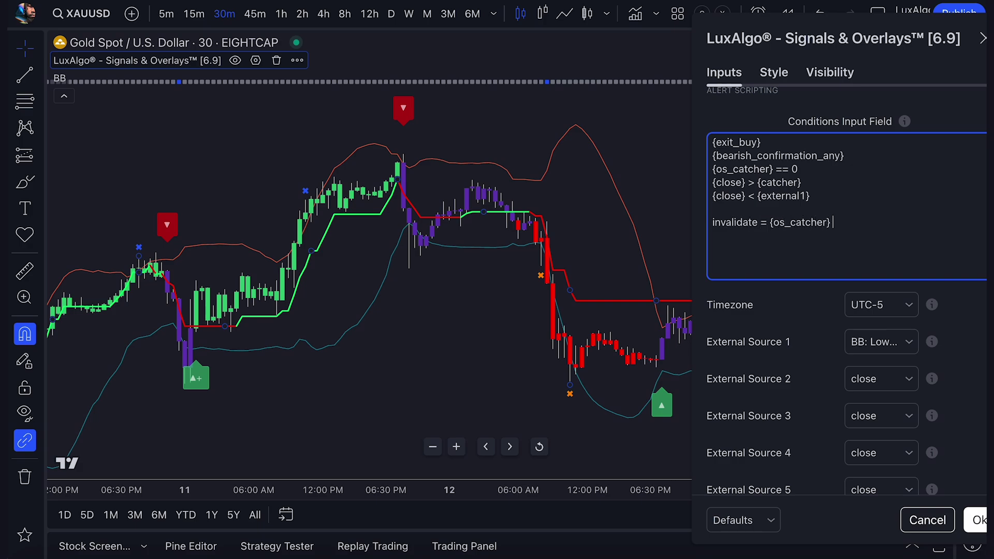
pyautogui.write('== 1')
pyautogui.click(938, 110)
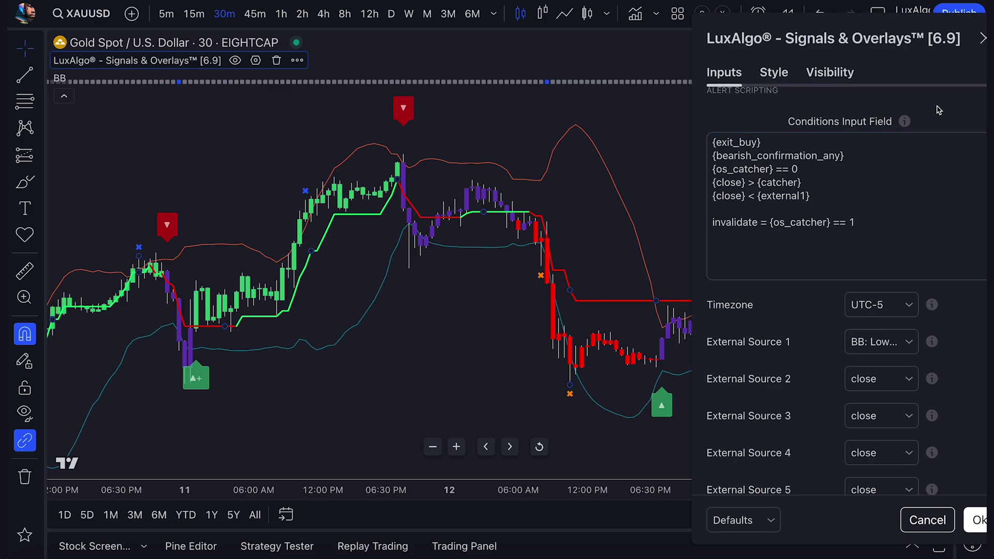